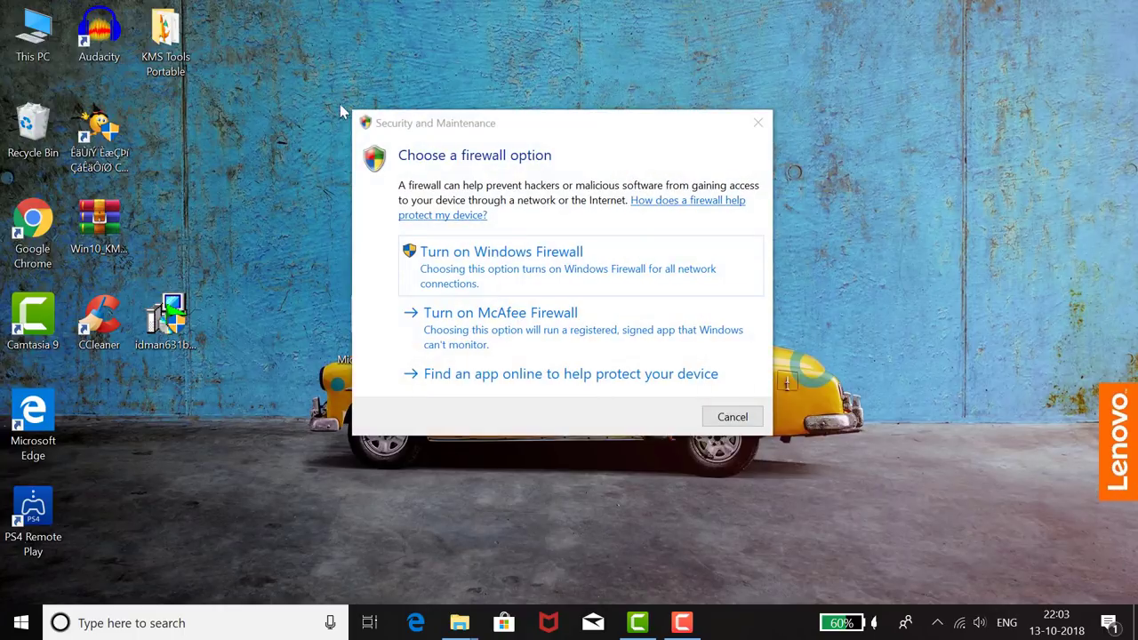
# Cancel the 'Choose a firewall option' dialog without changing any setting.
pyautogui.click(733, 416)
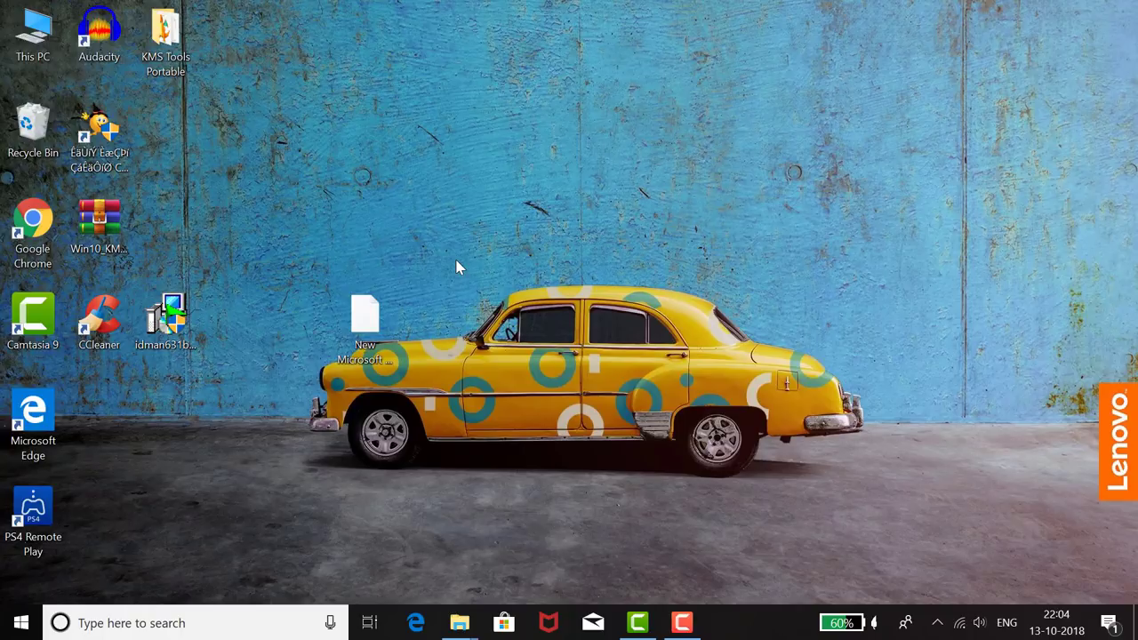
# In Downloads, mount en_office_professional_plus_2019_x86_x64_dvd_7ea28c99.iso as a drive.
pyautogui.moveTo(471, 631)
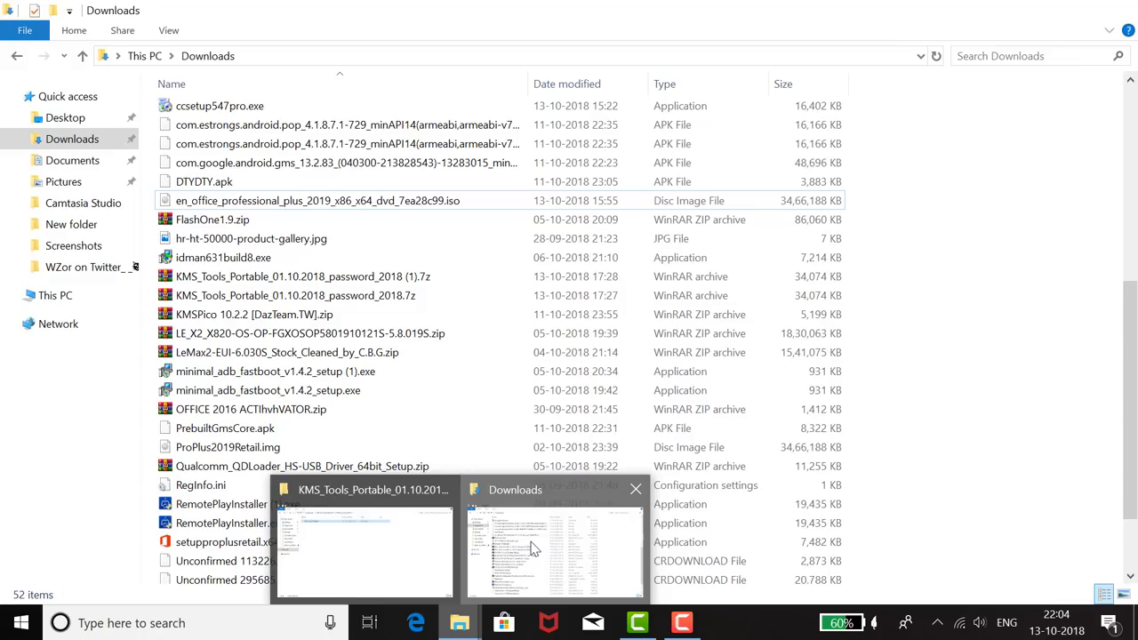
pyautogui.click(533, 550)
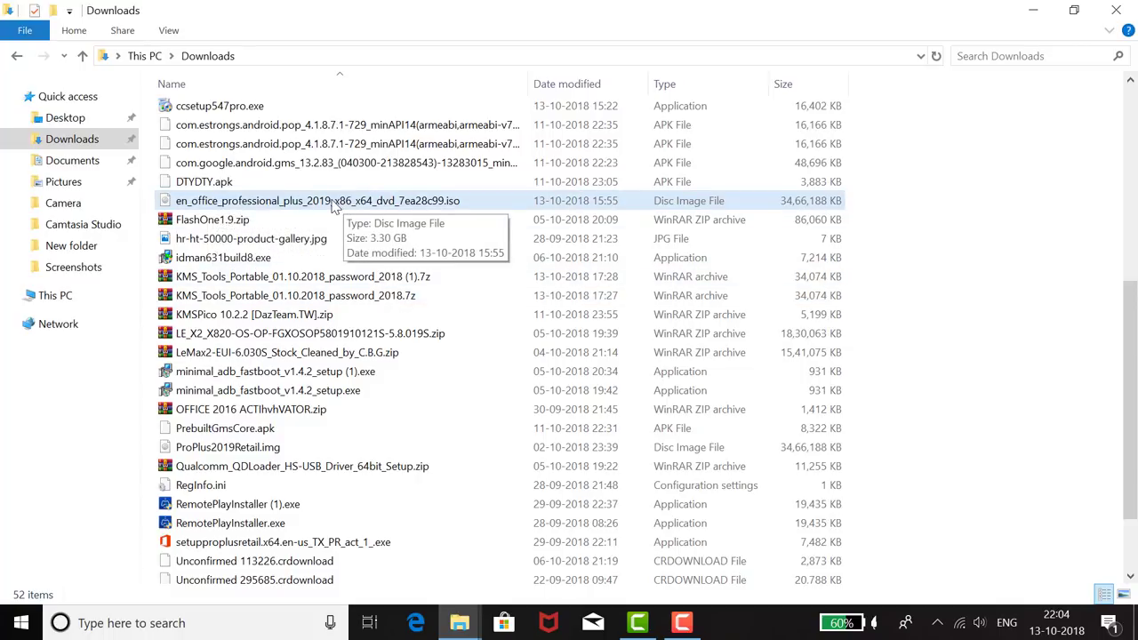
pyautogui.rightClick(240, 206)
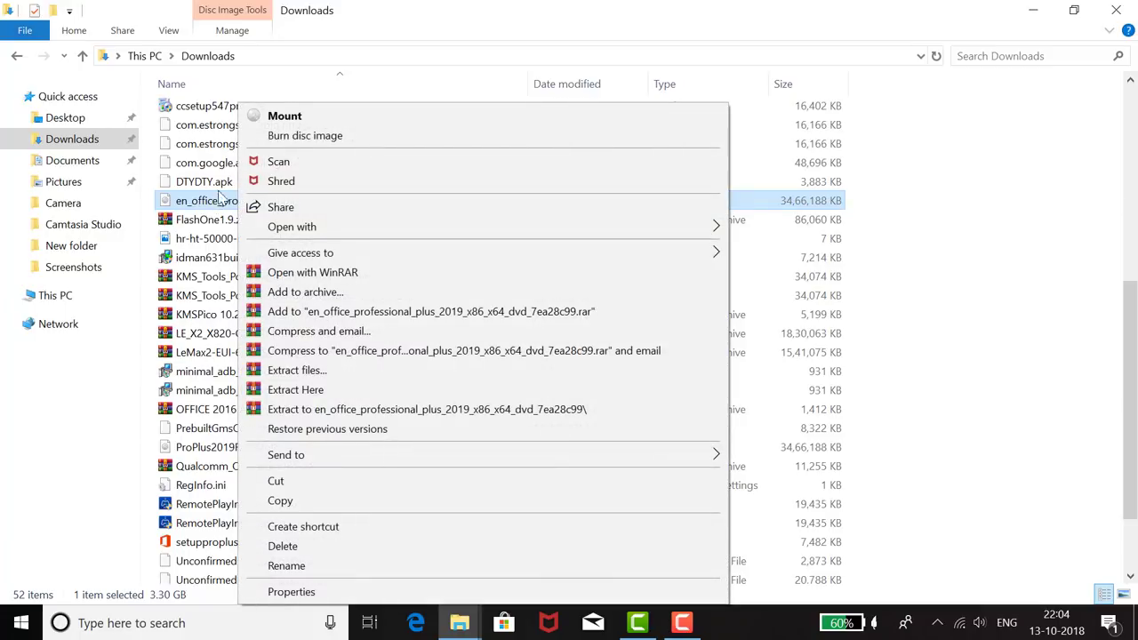
pyautogui.click(280, 117)
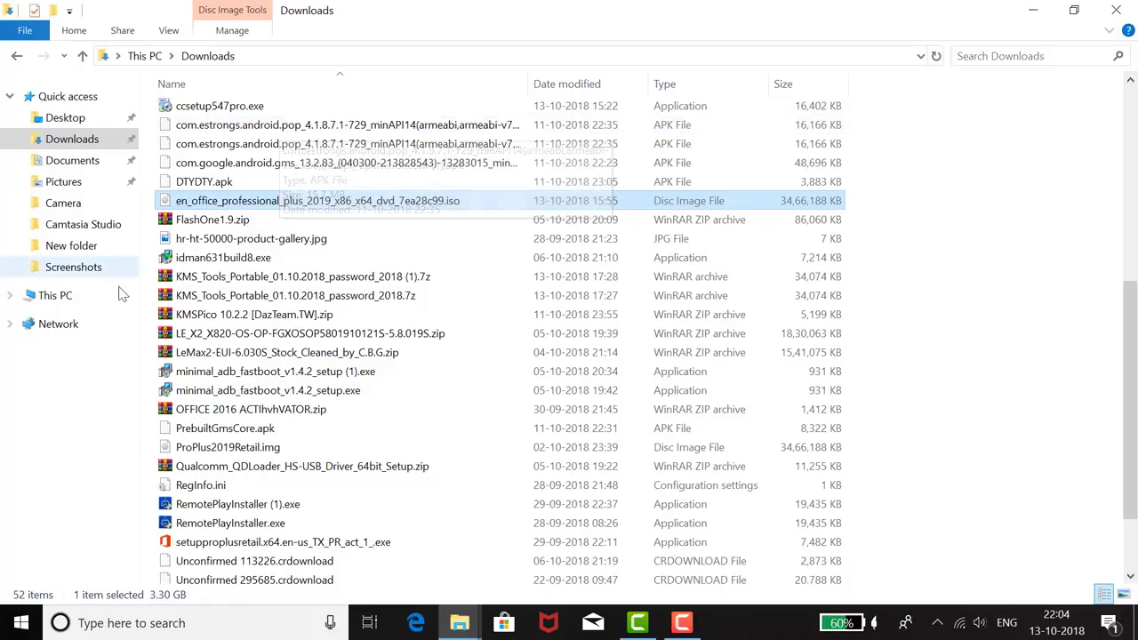
# Open the Office folder on DVD Drive (E:) under This PC and select Setup64.exe.
pyautogui.click(59, 301)
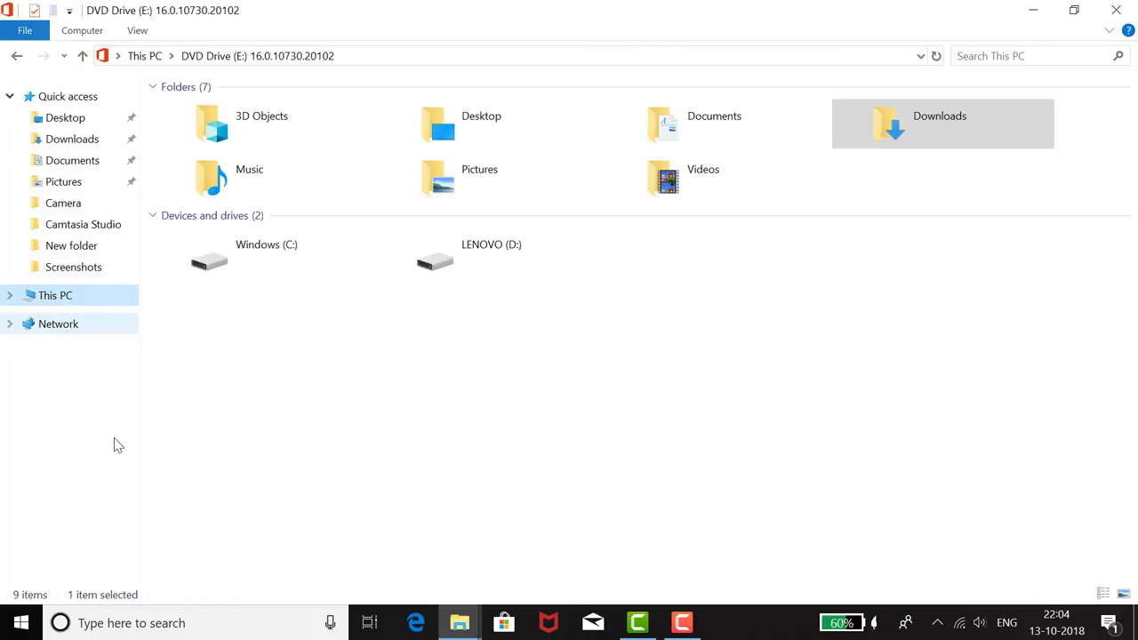
pyautogui.click(48, 305)
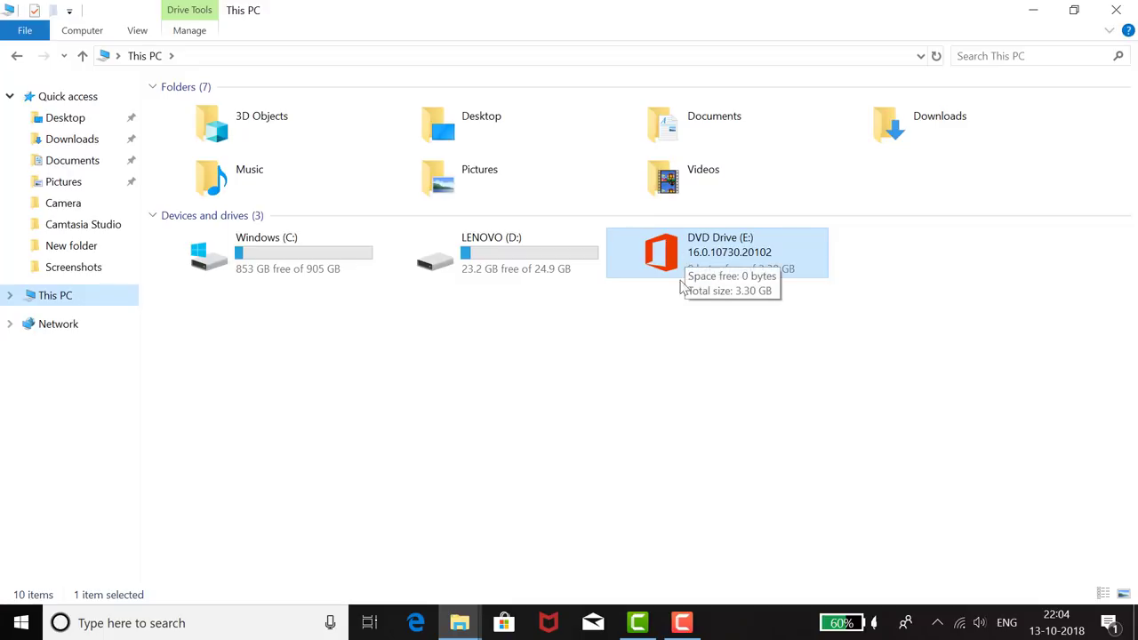
pyautogui.click(709, 270)
pyautogui.doubleClick(709, 270)
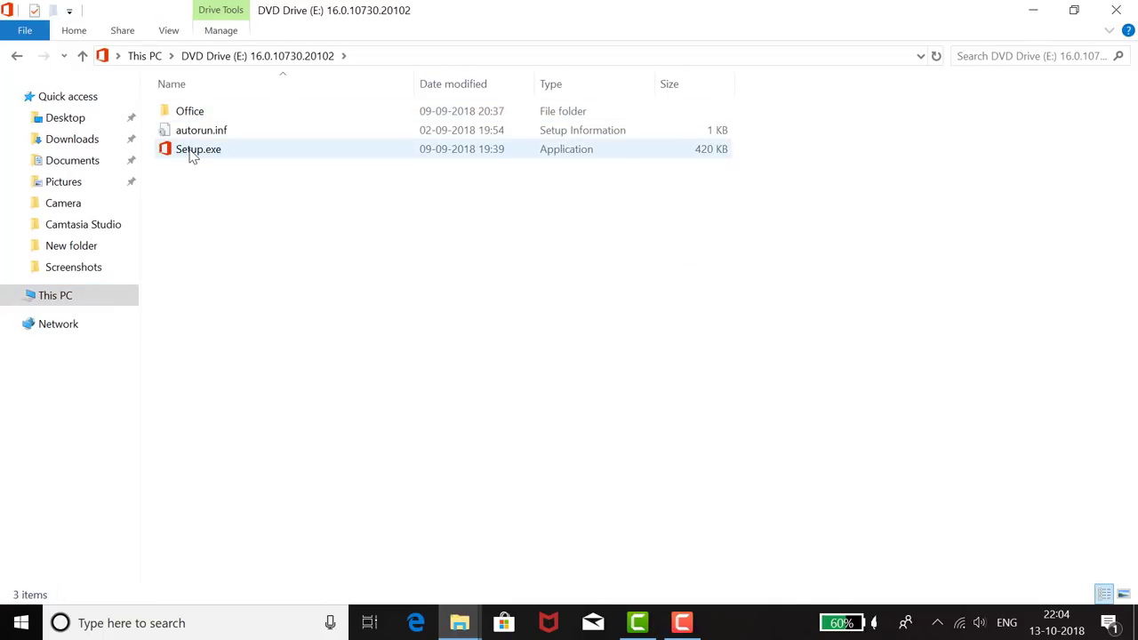
pyautogui.doubleClick(213, 119)
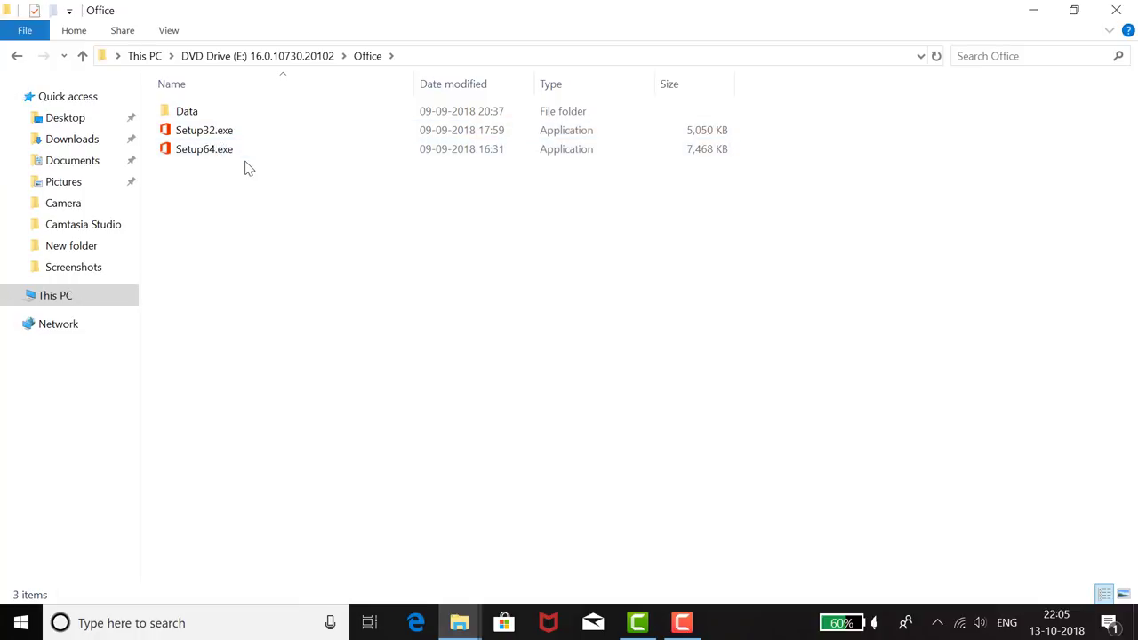
pyautogui.click(221, 151)
# Run Setup64.exe and bring its 'We're getting things ready' window forward.
pyautogui.doubleClick(208, 153)
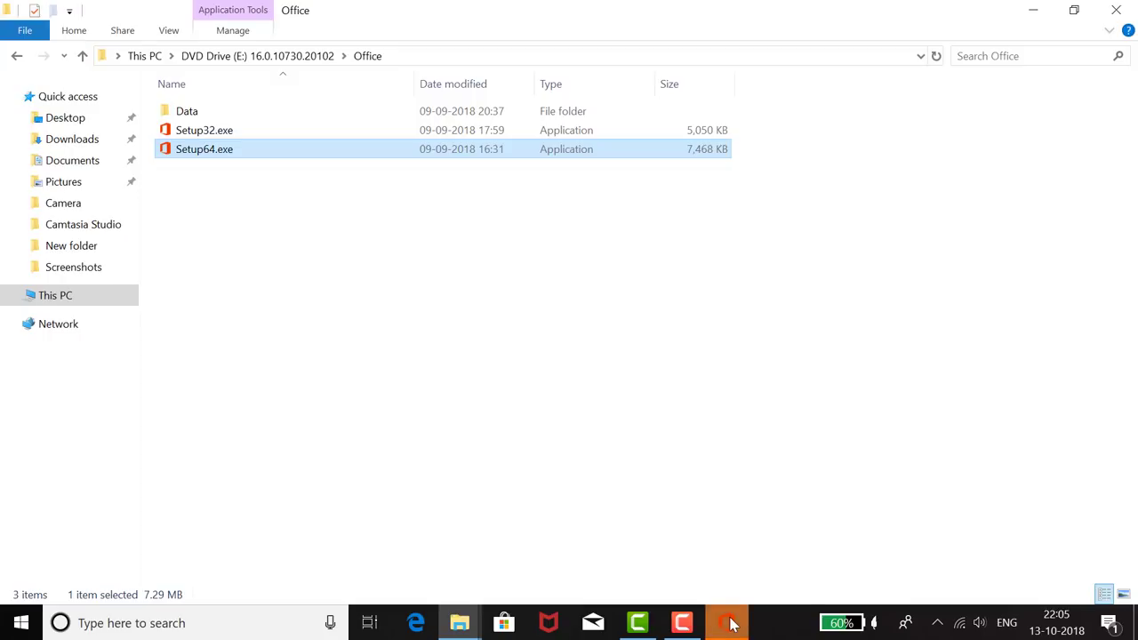
pyautogui.moveTo(730, 624)
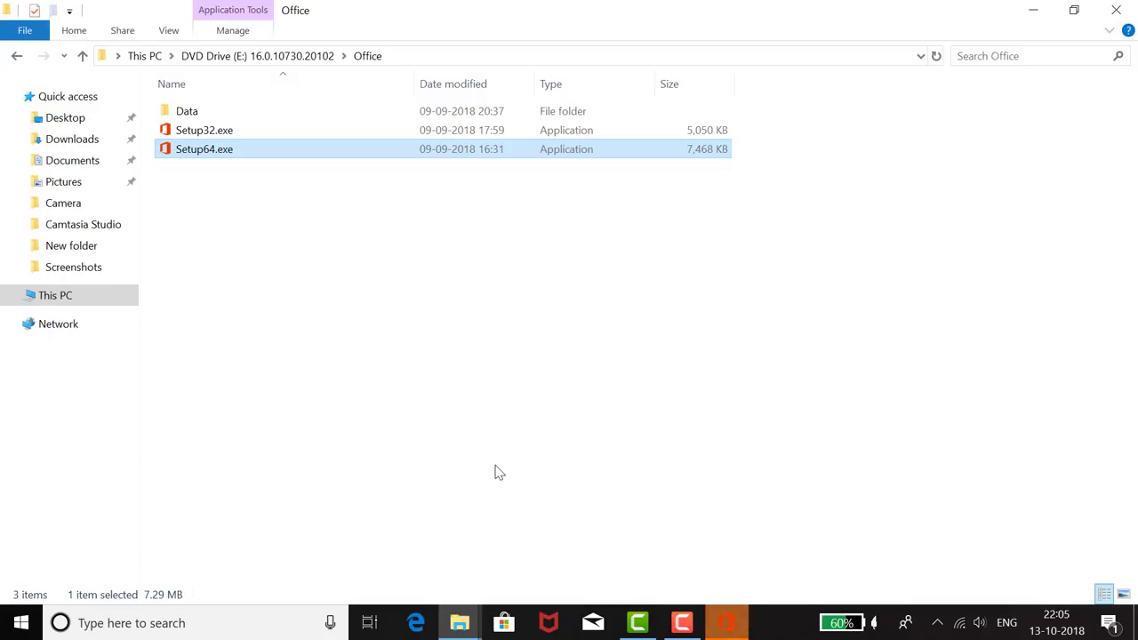
pyautogui.click(725, 624)
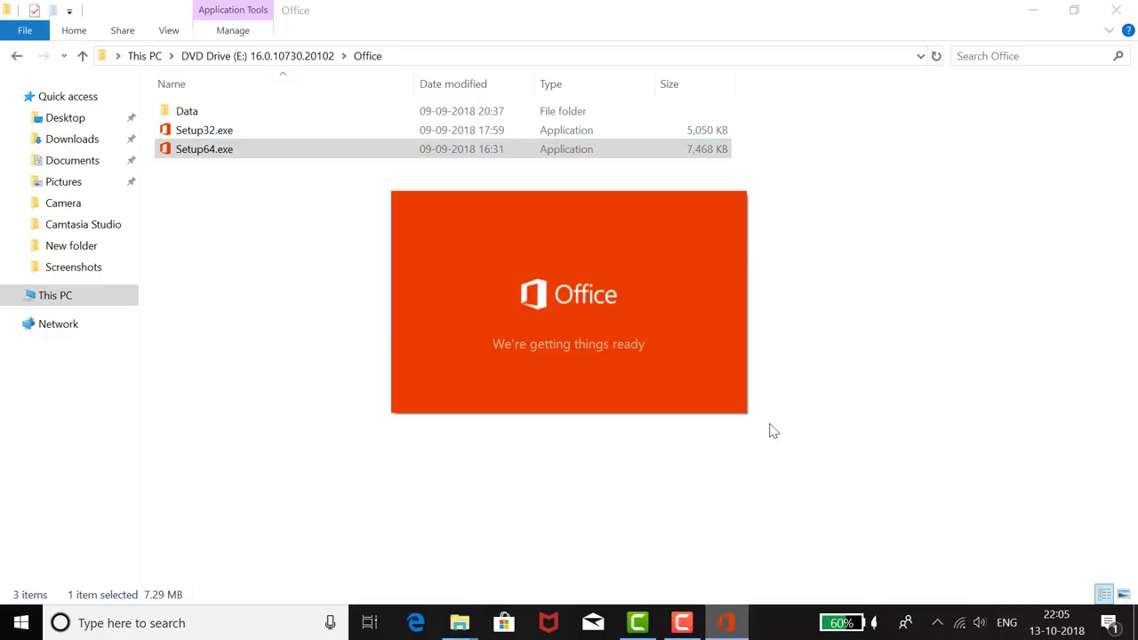
# Minimise File Explorer and let the Office installation run to completion.
pyautogui.click(1033, 9)
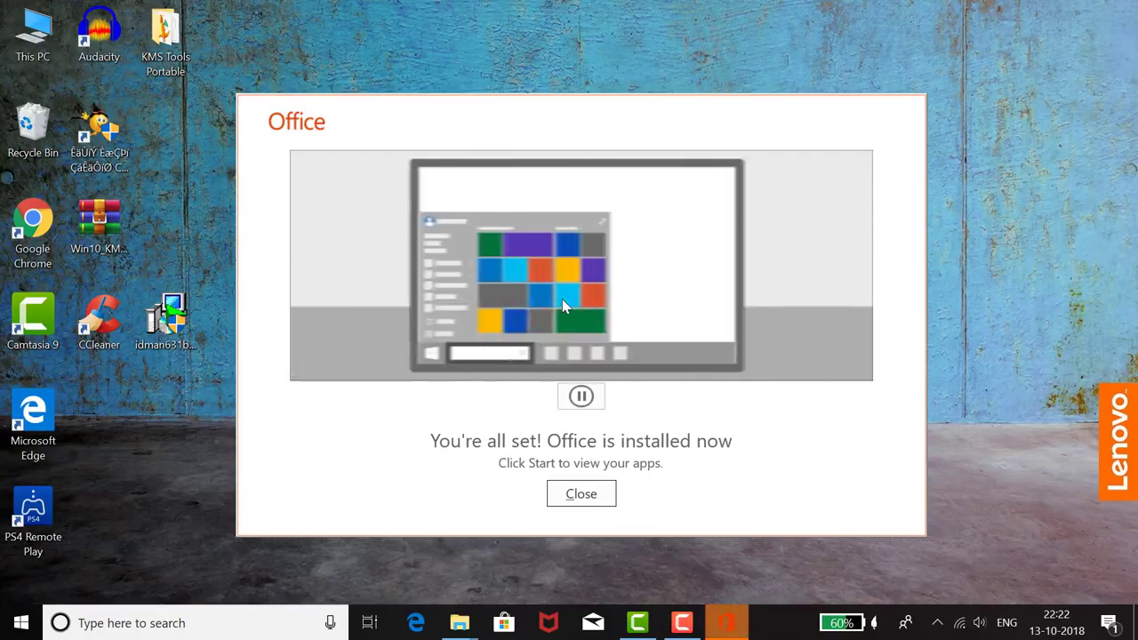
# Close the finished Office installer and refresh the desktop icons.
pyautogui.click(582, 493)
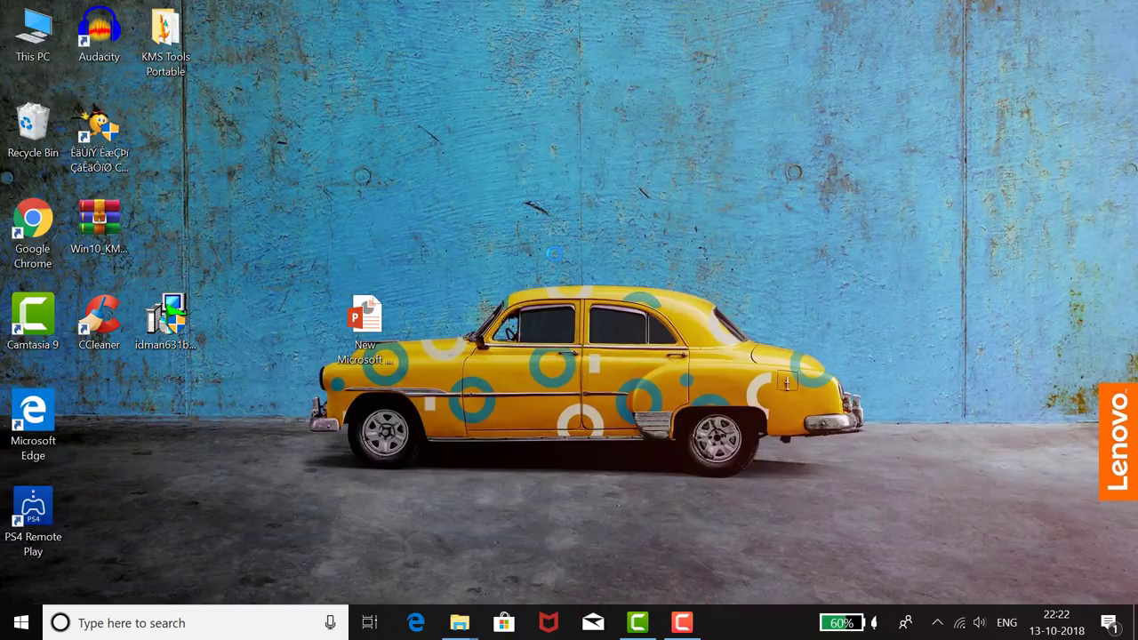
pyautogui.rightClick(554, 253)
pyautogui.click(554, 254)
# Launch KMSTools.exe from the KMS Tools Portable desktop folder.
pyautogui.doubleClick(167, 57)
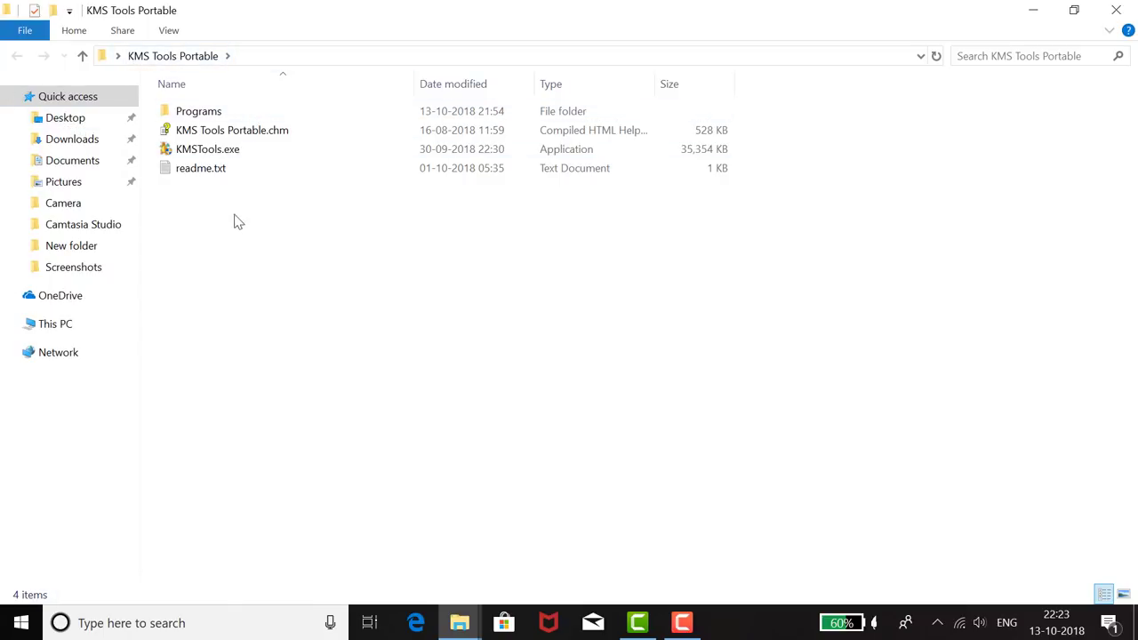
pyautogui.click(196, 149)
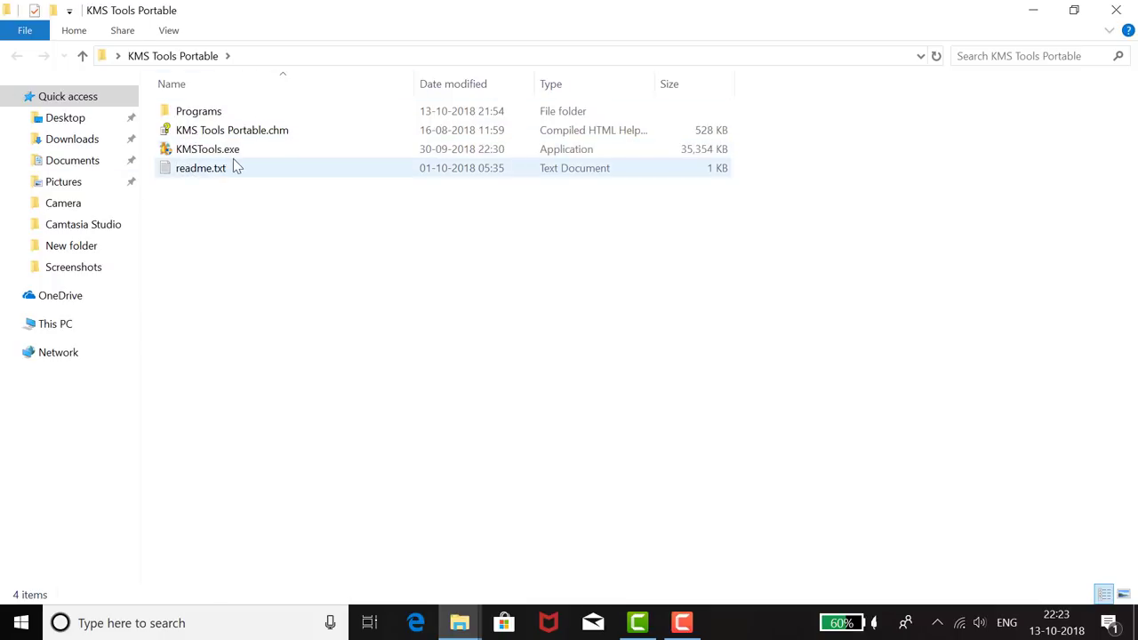
pyautogui.doubleClick(223, 151)
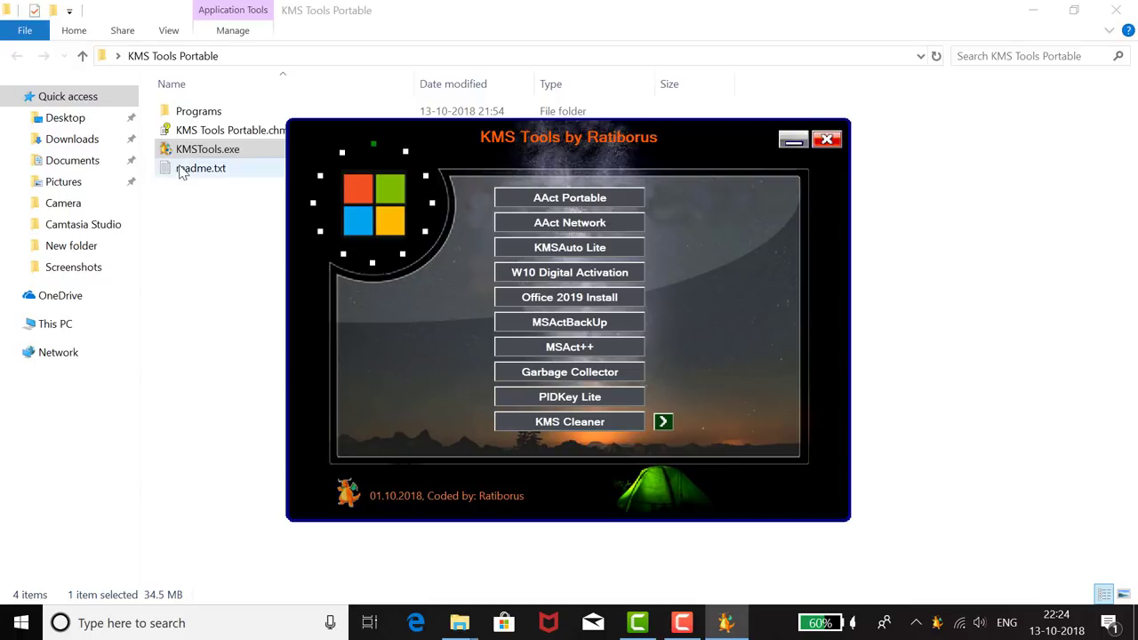
# Read readme.txt, close Notepad, and bring the KMS Tools window back to the front.
pyautogui.doubleClick(183, 173)
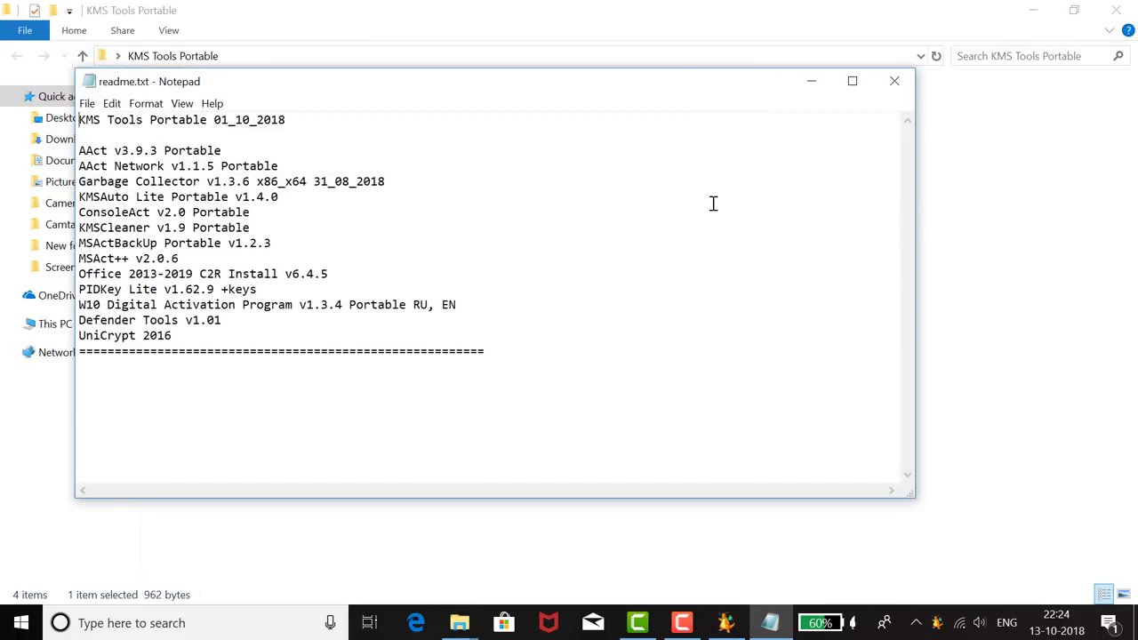
pyautogui.click(893, 81)
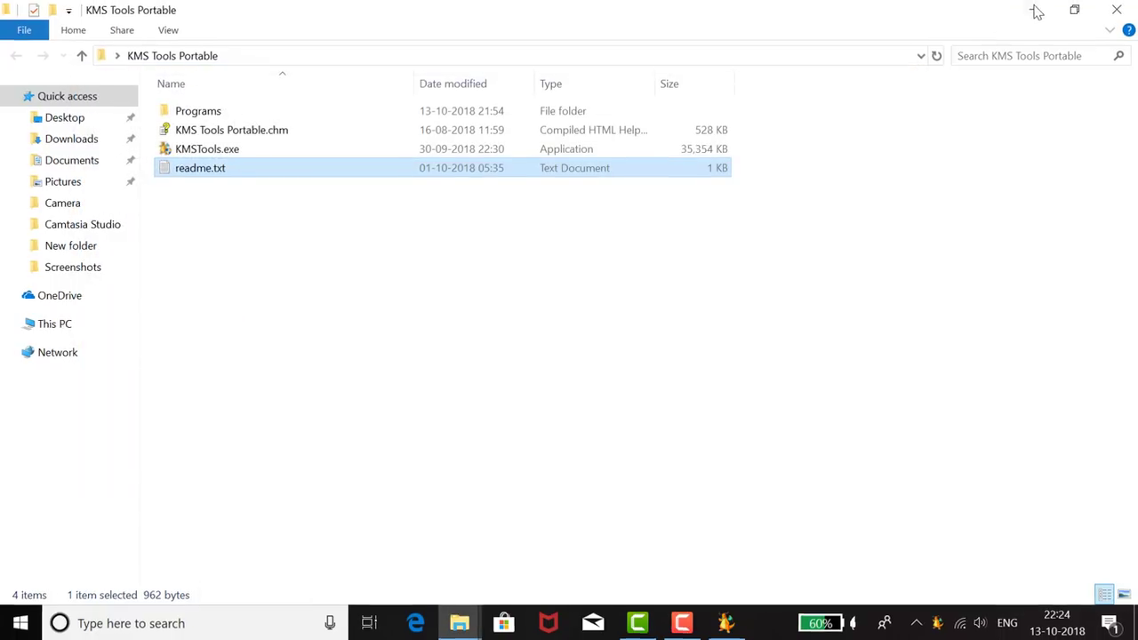
pyautogui.click(723, 621)
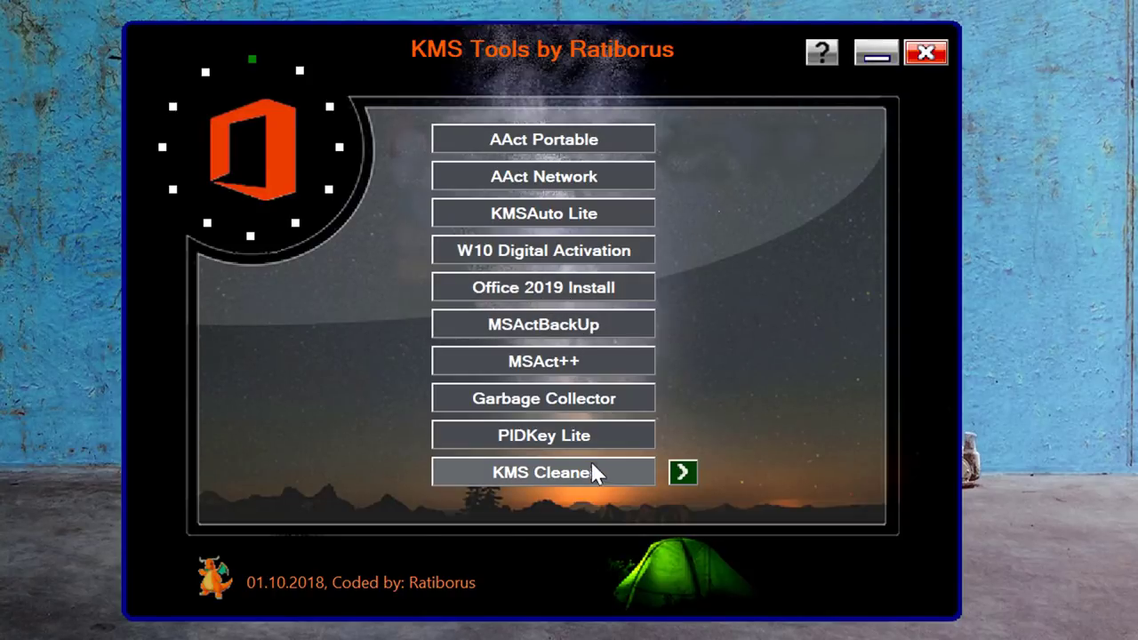
# Start Office 2019 Install, go to its Utilities tab, and choose Office RETAIL => VL.
pyautogui.click(534, 284)
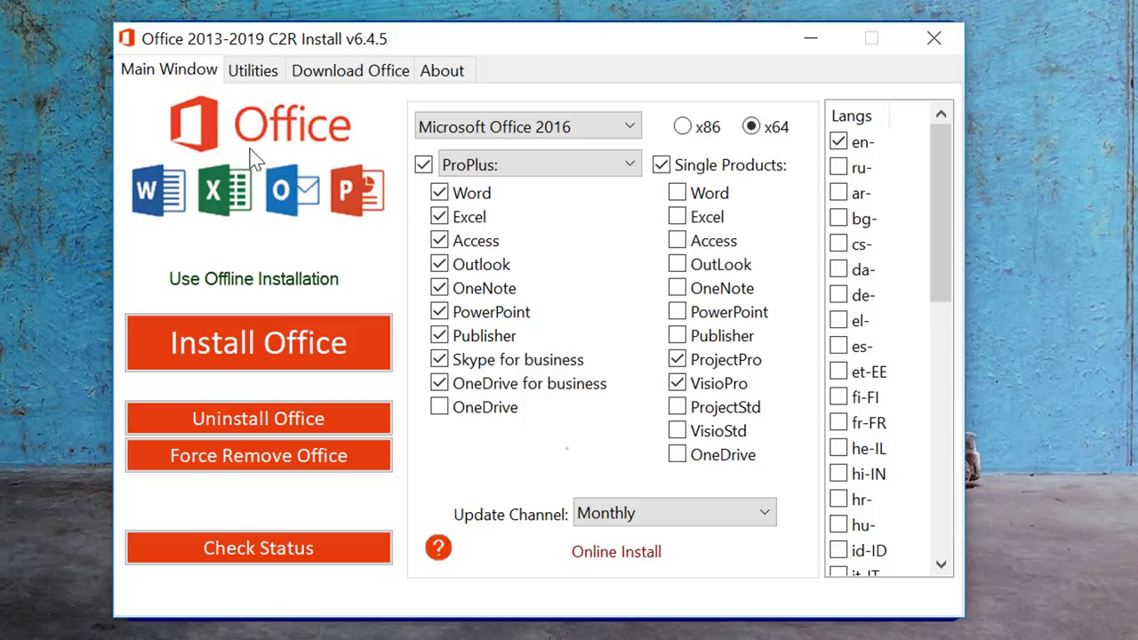
pyautogui.click(260, 73)
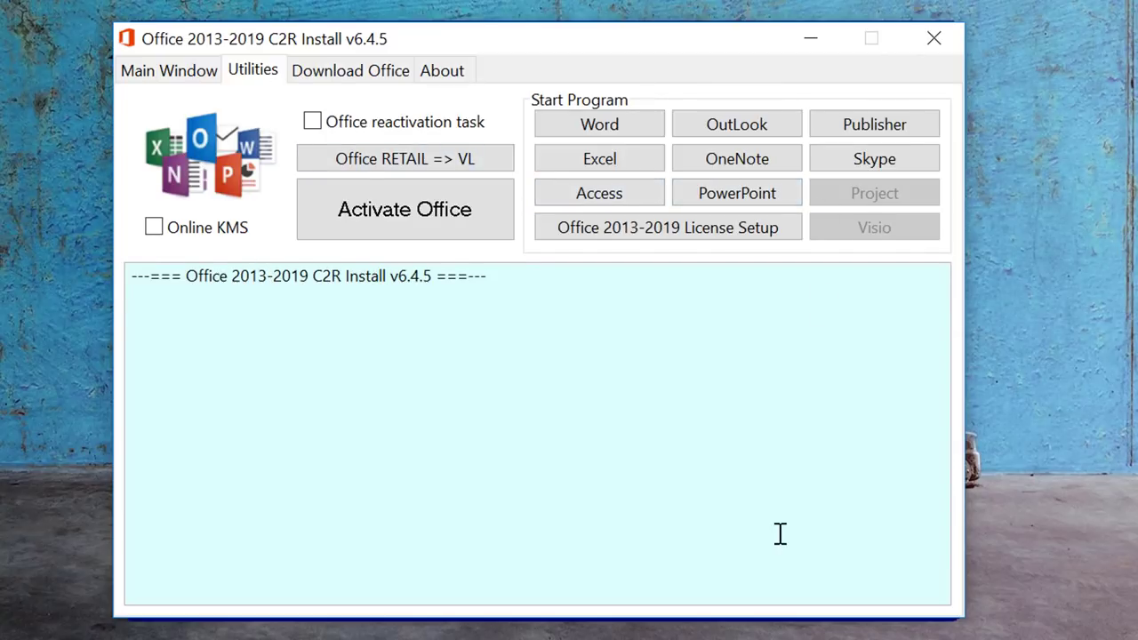
pyautogui.click(328, 169)
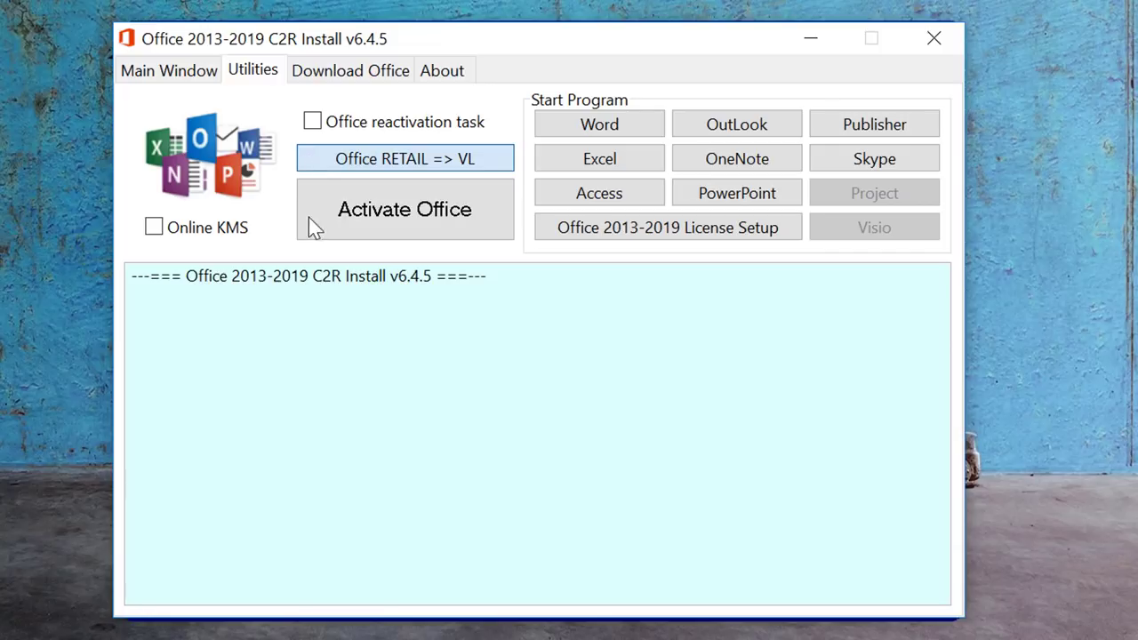
# Run Office RETAIL => VL and wait for the log to end with '****** Completed ******'.
pyautogui.click(334, 160)
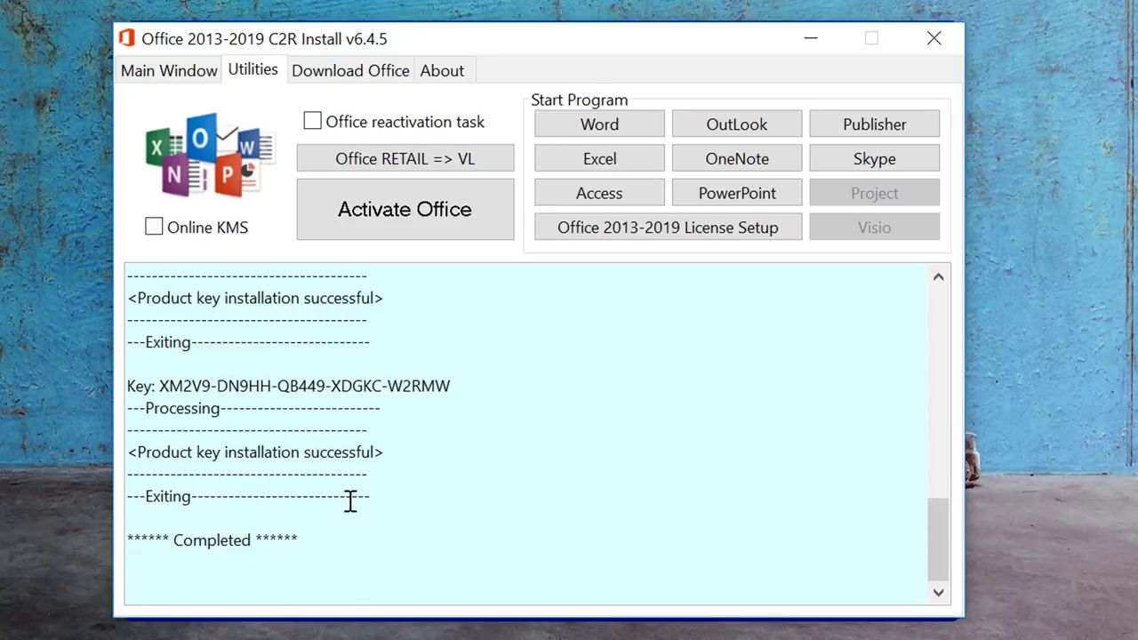
pyautogui.scroll(1, 338, 462)
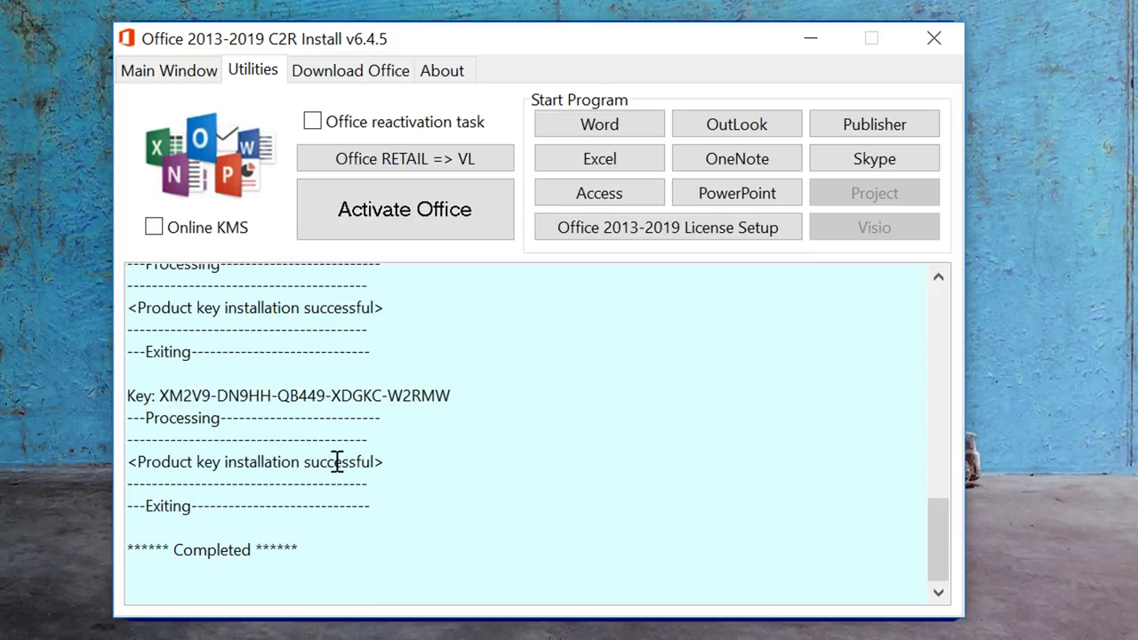
# Run Office activation, which fails with error 0xC004F074, then enable the Online KMS option.
pyautogui.click(399, 219)
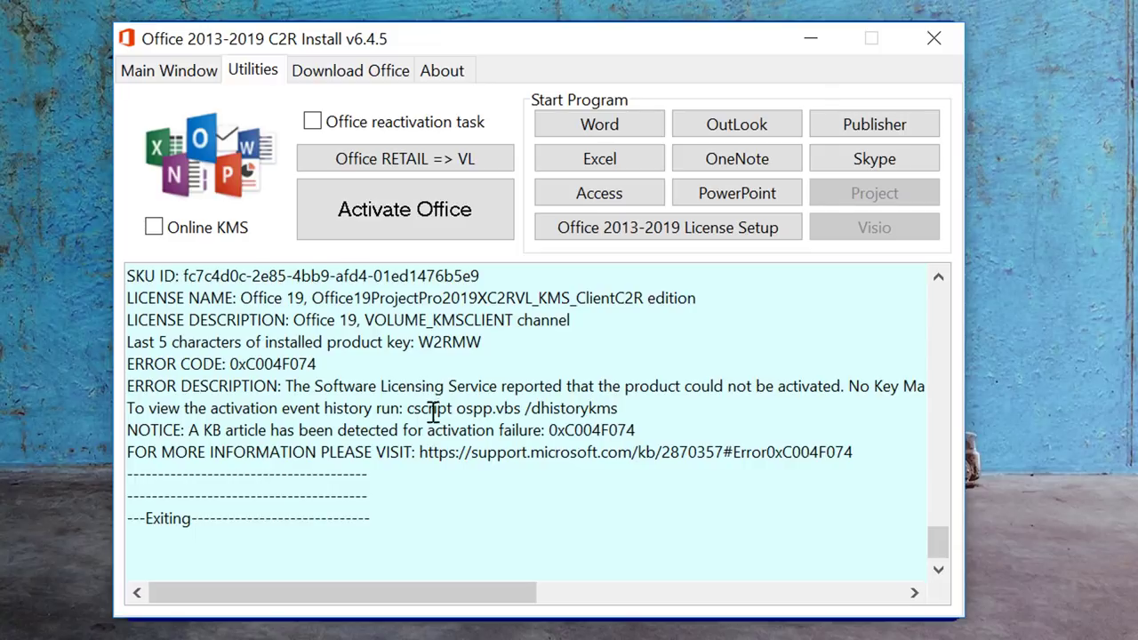
pyautogui.click(140, 242)
# Re-run activation until the log reports 'Product activation successful', then close the installer.
pyautogui.click(396, 226)
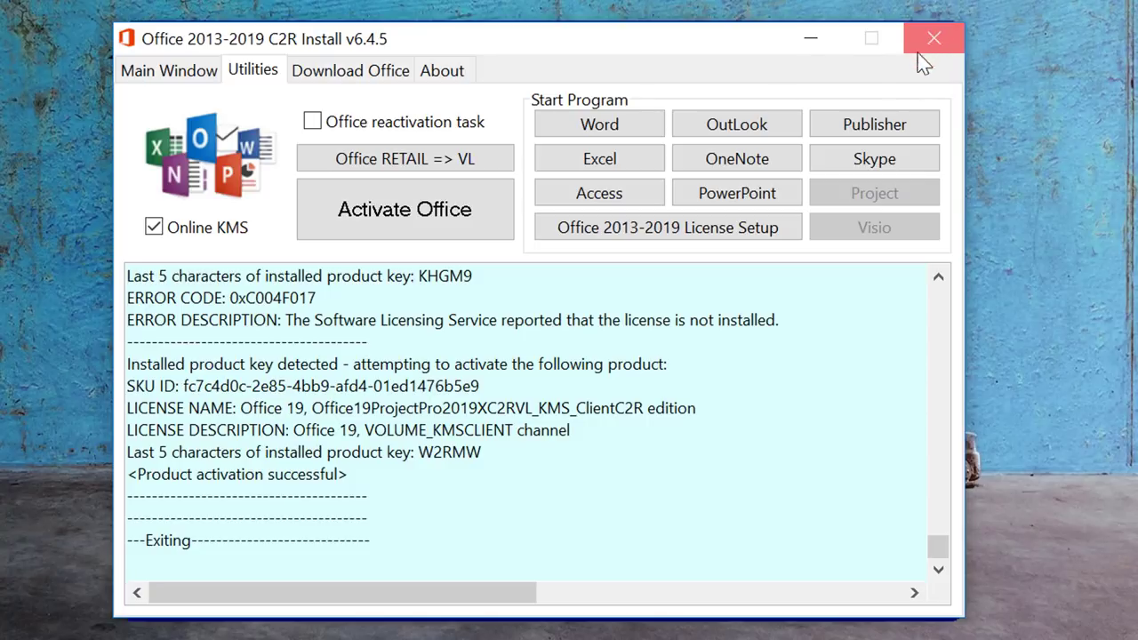
pyautogui.click(945, 45)
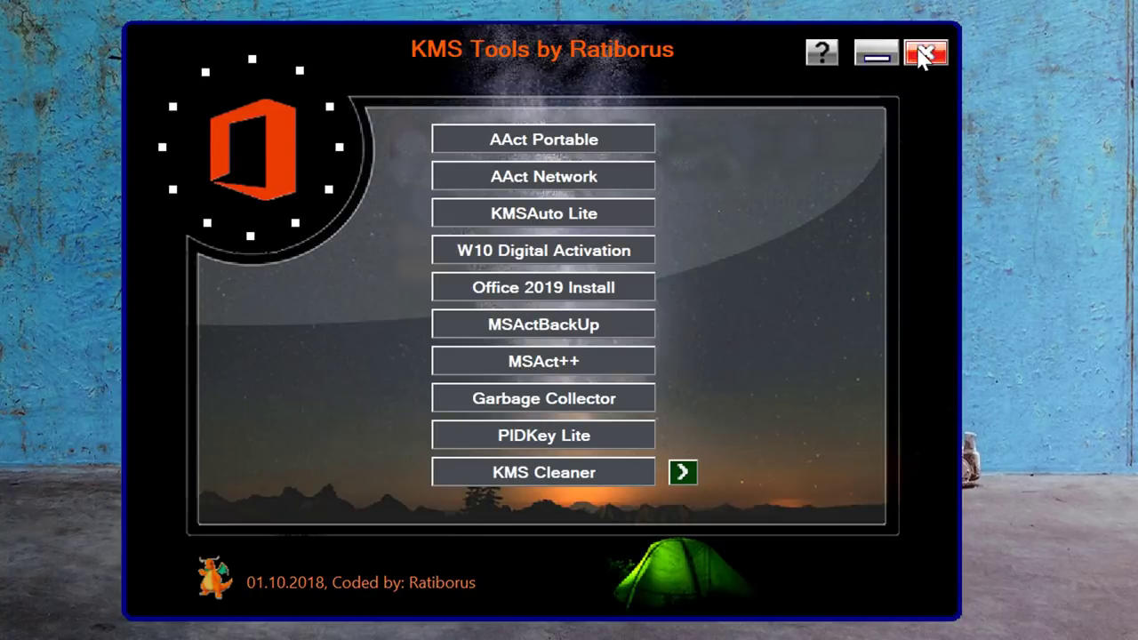
# Close KMS Tools and refresh the desktop.
pyautogui.click(925, 54)
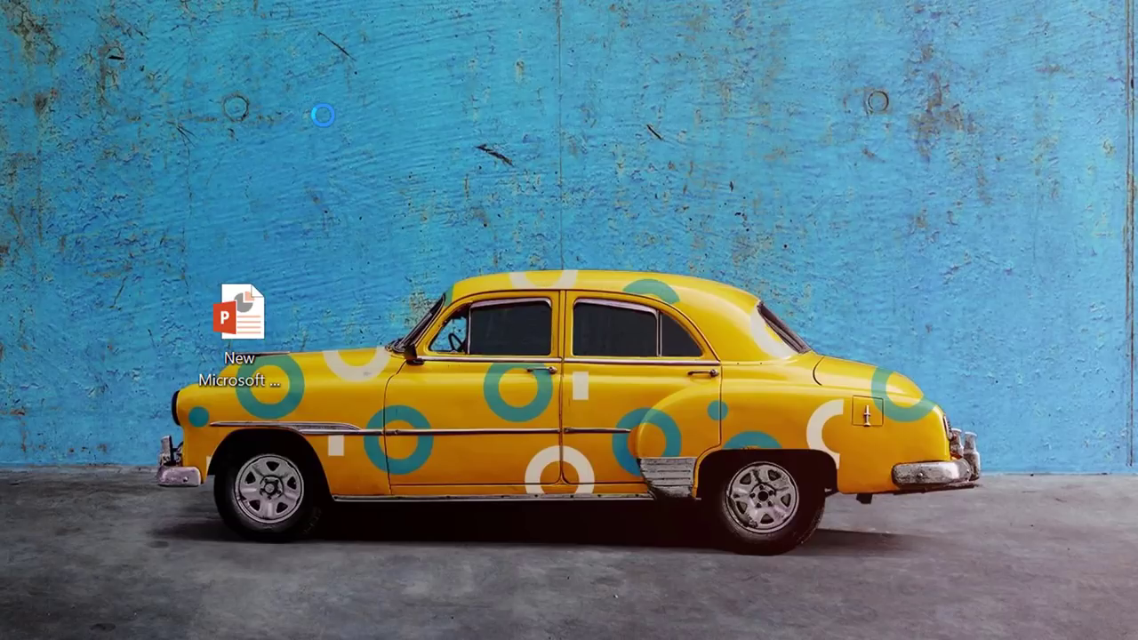
pyautogui.rightClick(322, 115)
pyautogui.click(360, 178)
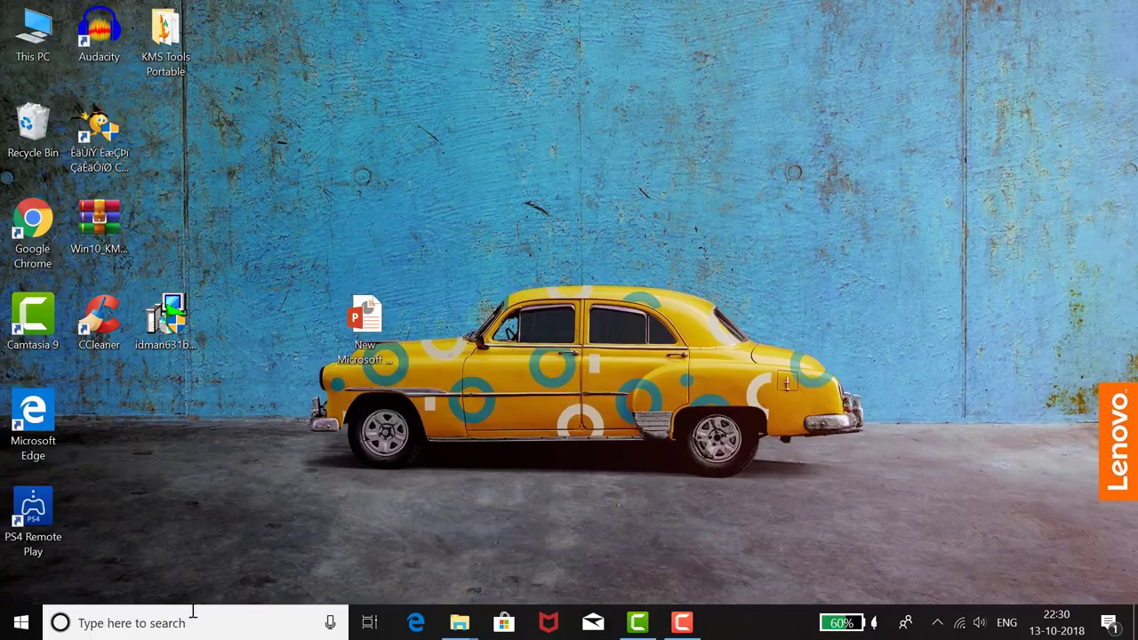
# Open New Microsoft PowerPoint Presentation.pptx, backing out of the product key and sign-in prompts.
pyautogui.click(364, 330)
pyautogui.doubleClick(367, 332)
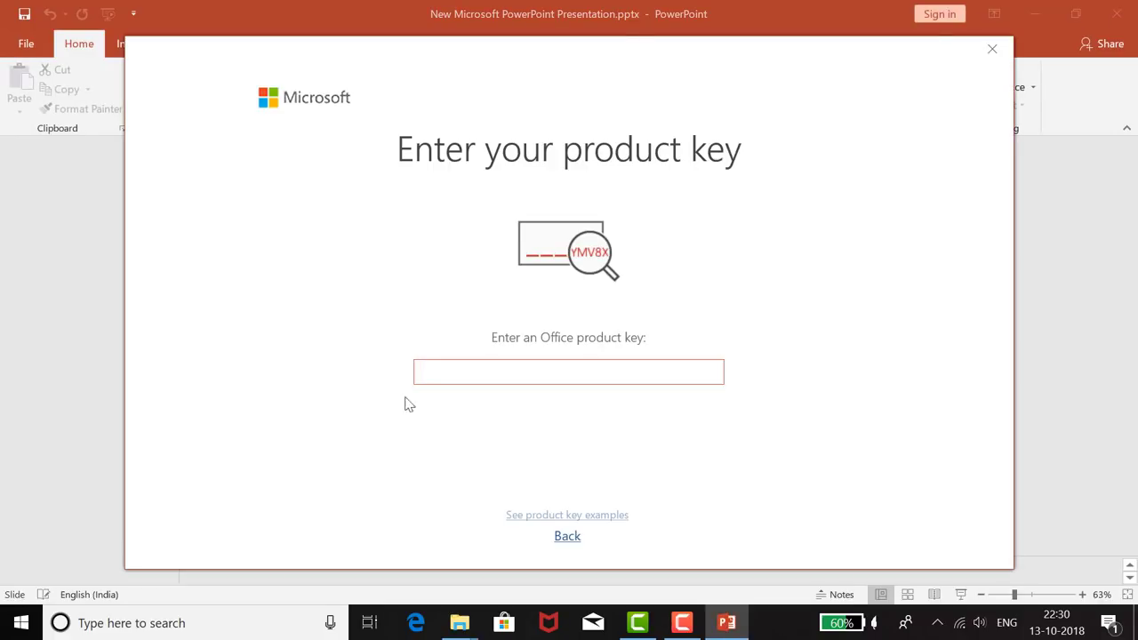
pyautogui.click(567, 538)
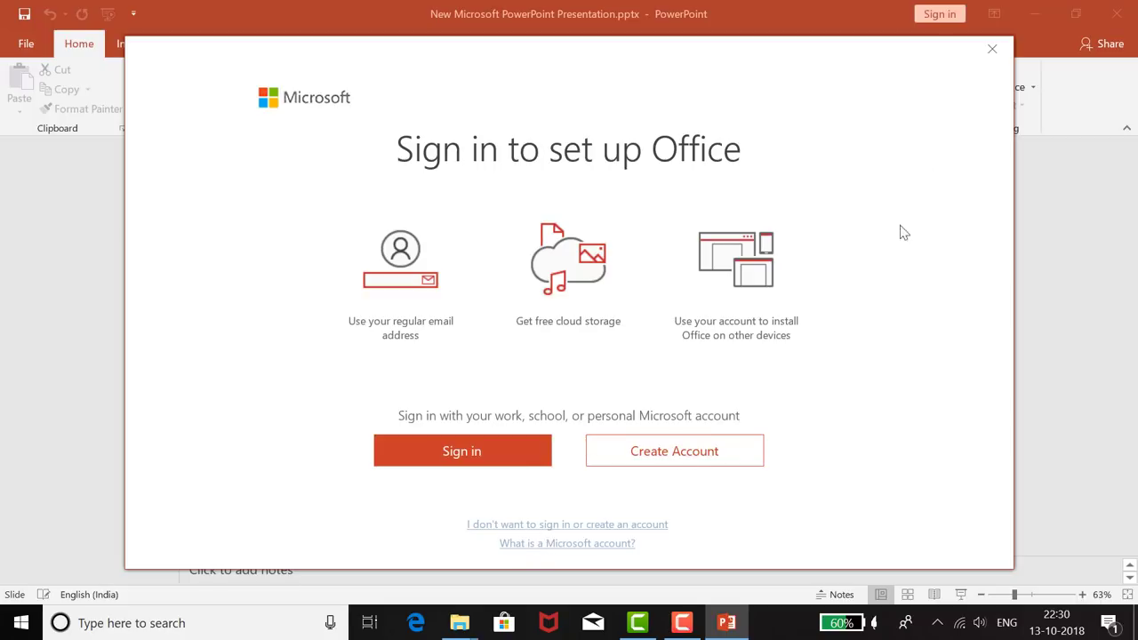
pyautogui.click(992, 50)
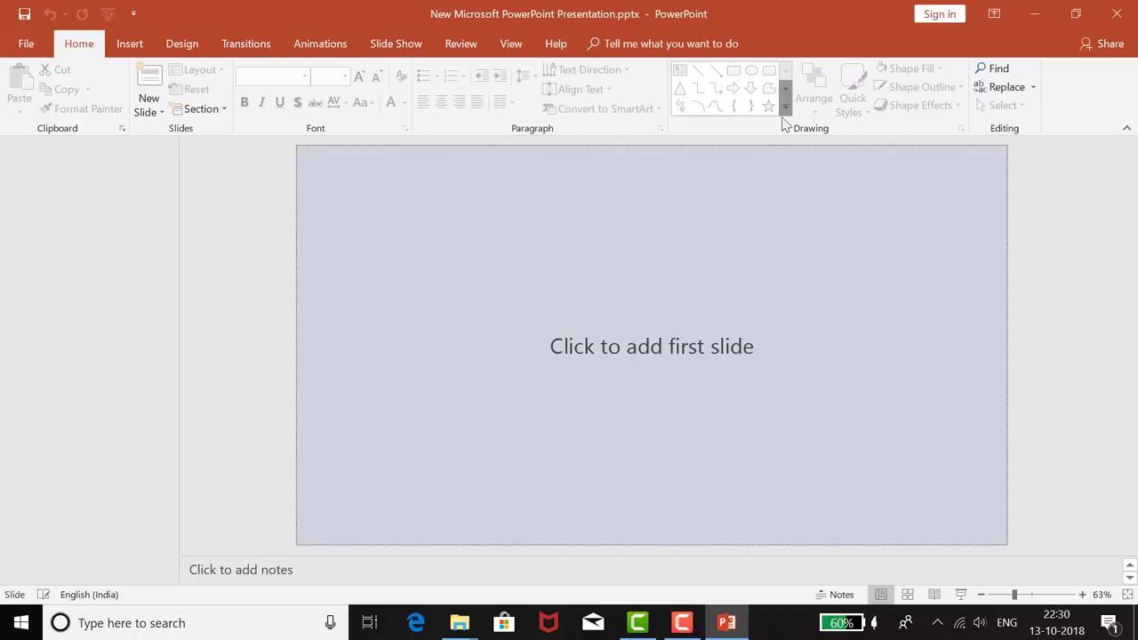
# Confirm File > Account shows Office Professional Plus 2019 Product Activated, then close PowerPoint.
pyautogui.click(24, 46)
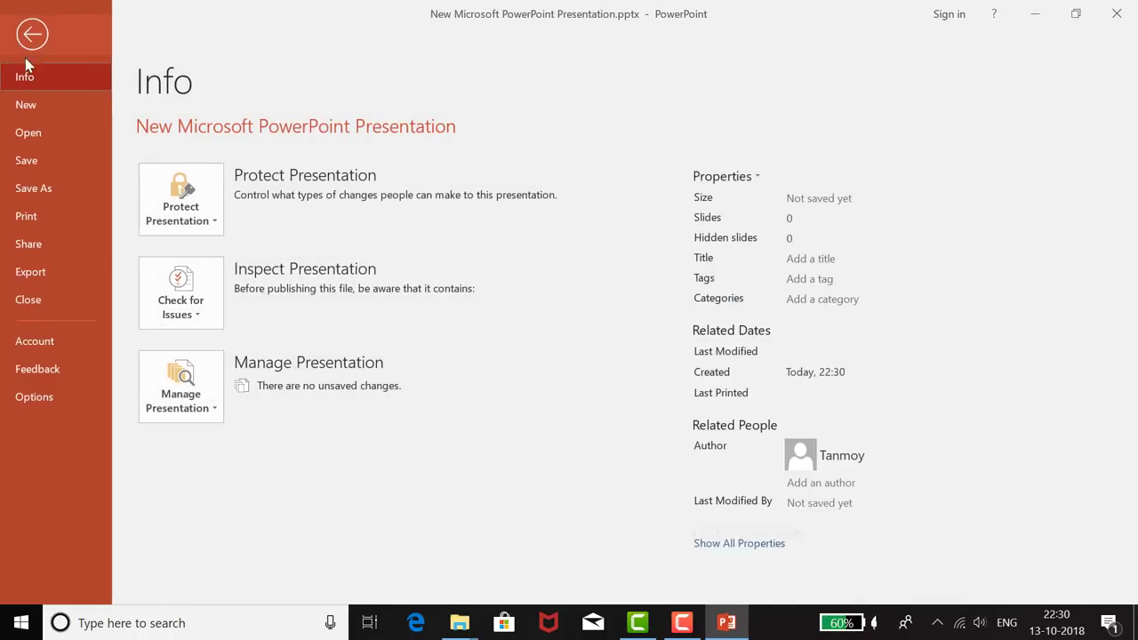
pyautogui.click(52, 342)
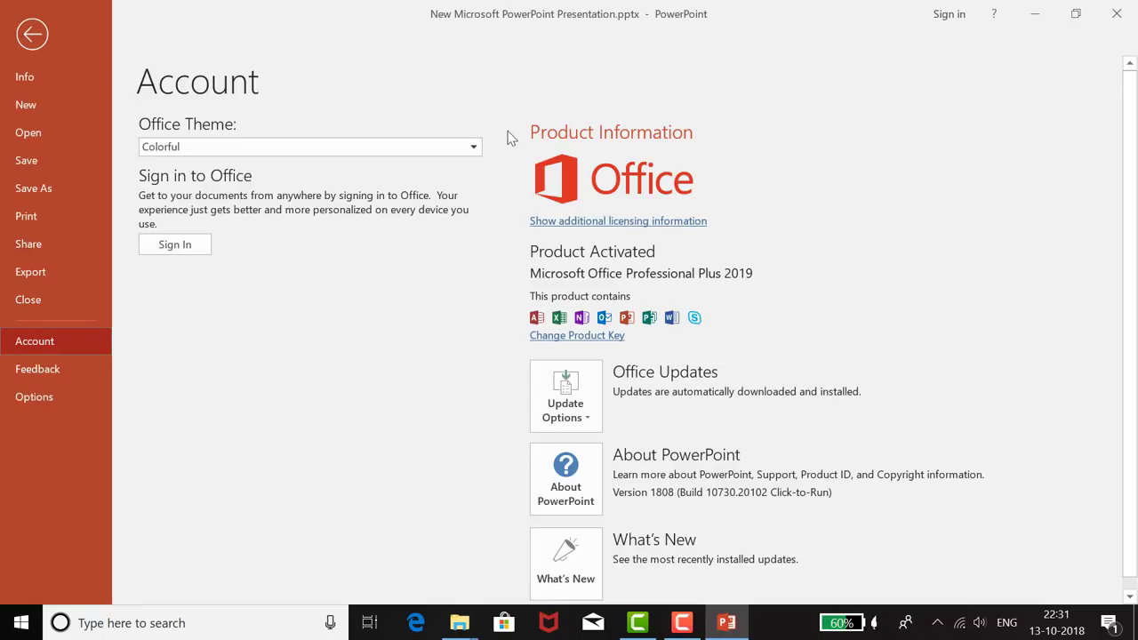
pyautogui.scroll(-1, 389, 343)
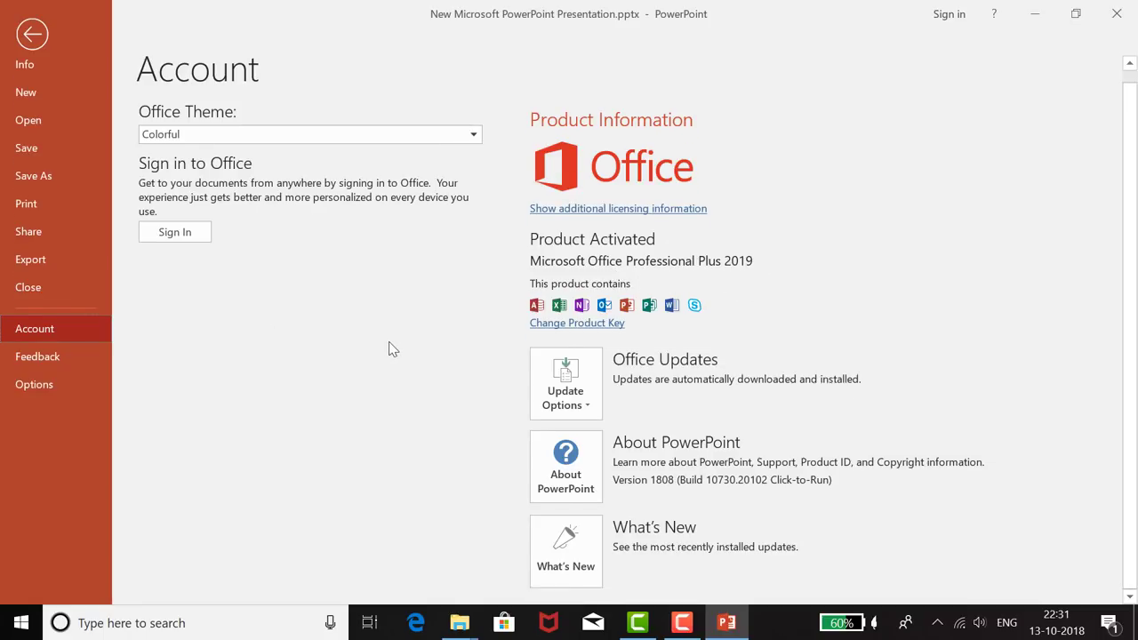
pyautogui.scroll(1, 387, 359)
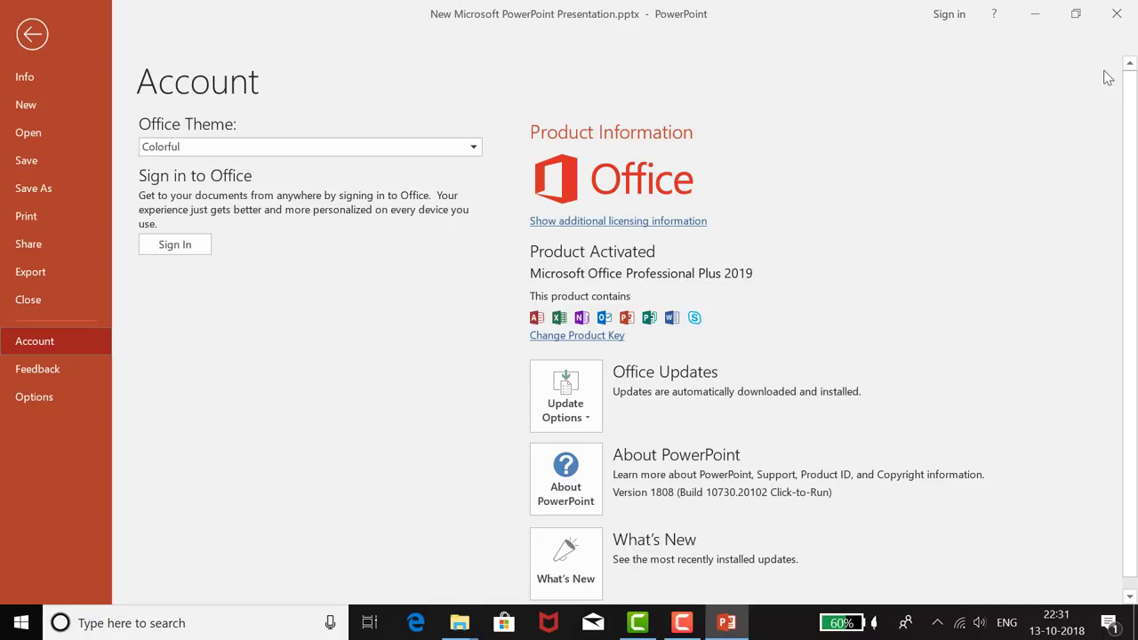
pyautogui.click(1116, 23)
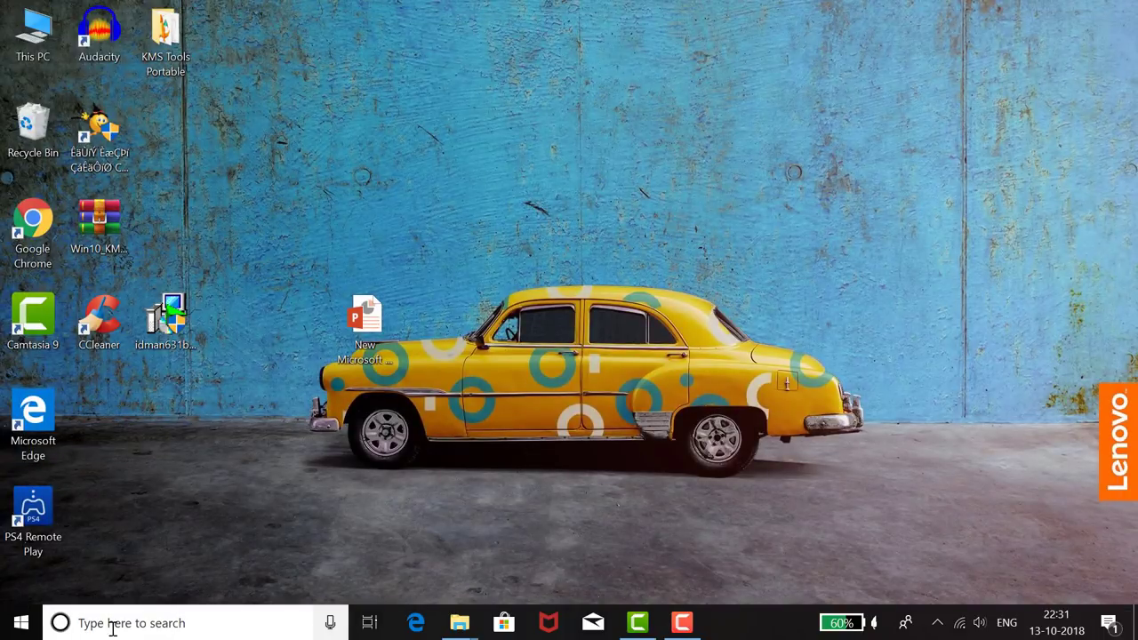
# Create a new Microsoft Word Document on the desktop and open it.
pyautogui.rightClick(371, 181)
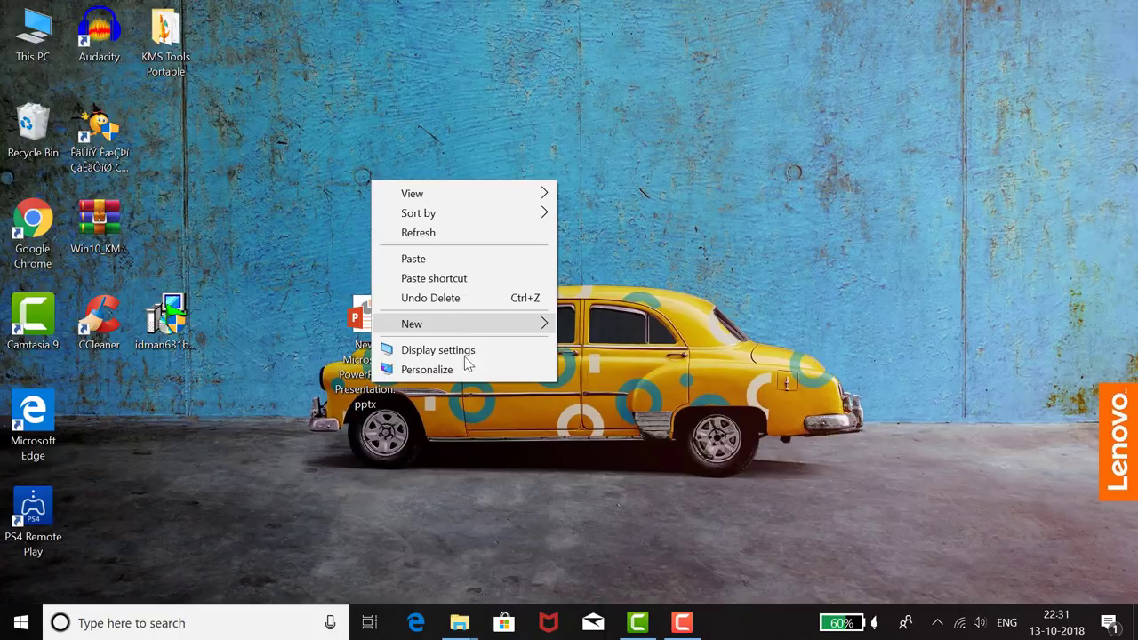
pyautogui.moveTo(503, 333)
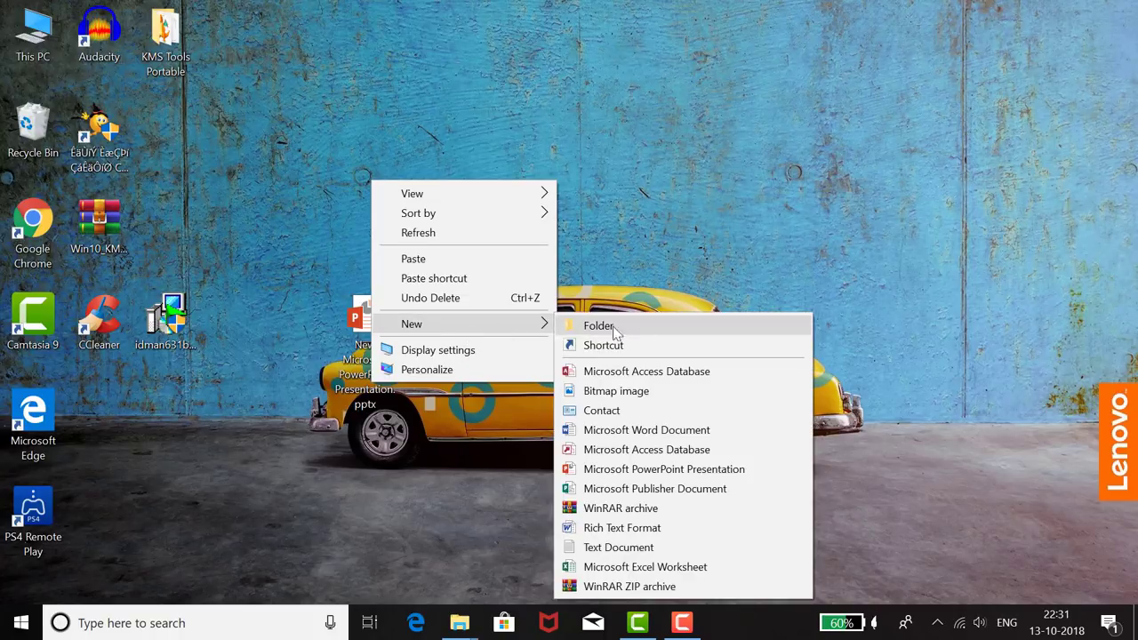
pyautogui.click(642, 432)
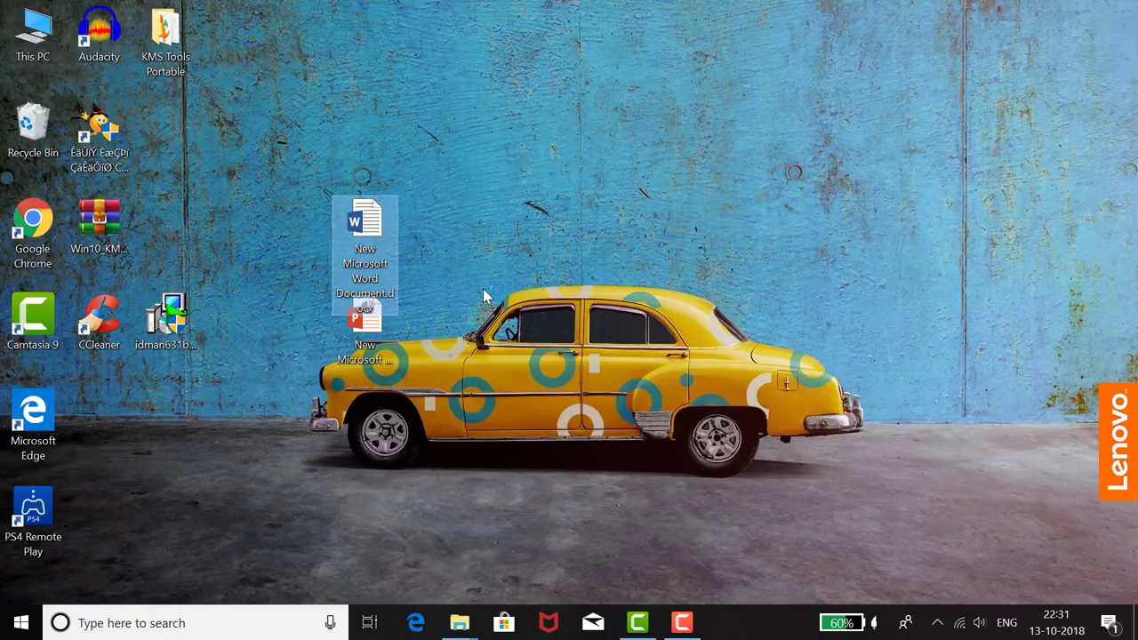
pyautogui.press('Return')
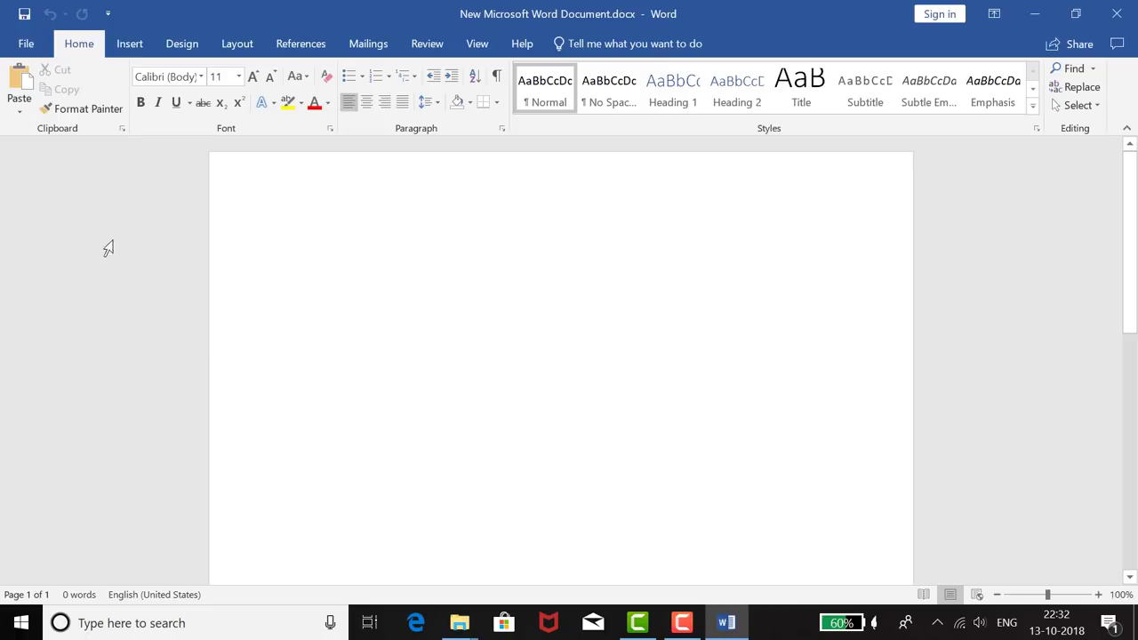
# Check Word's File > Account page shows Office Professional Plus 2019 Product Activated.
pyautogui.click(27, 43)
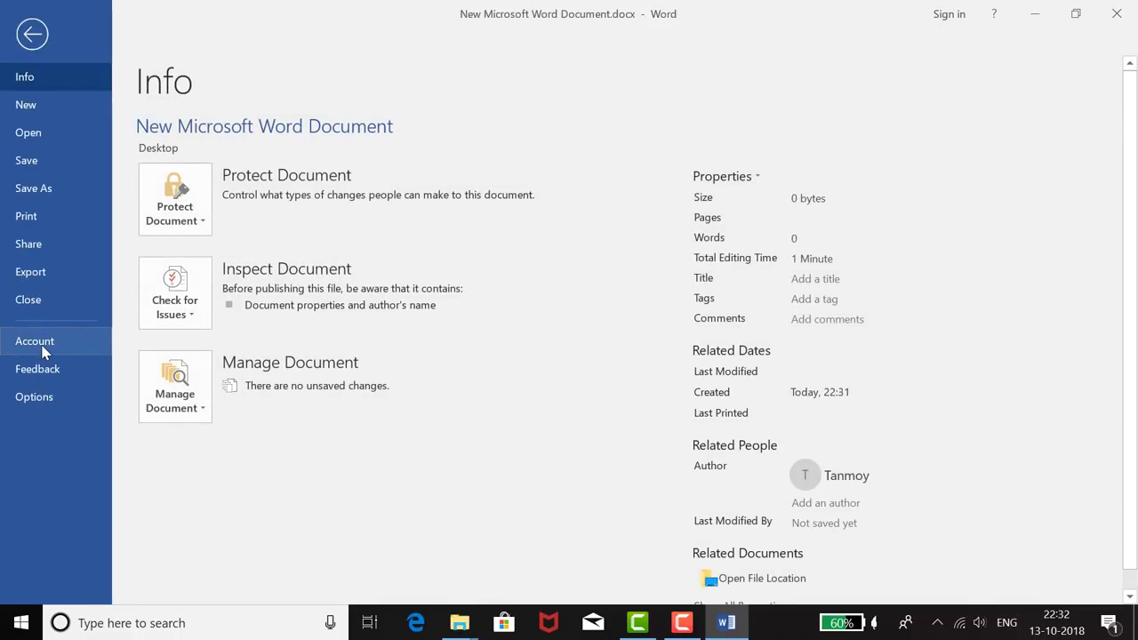
pyautogui.click(43, 349)
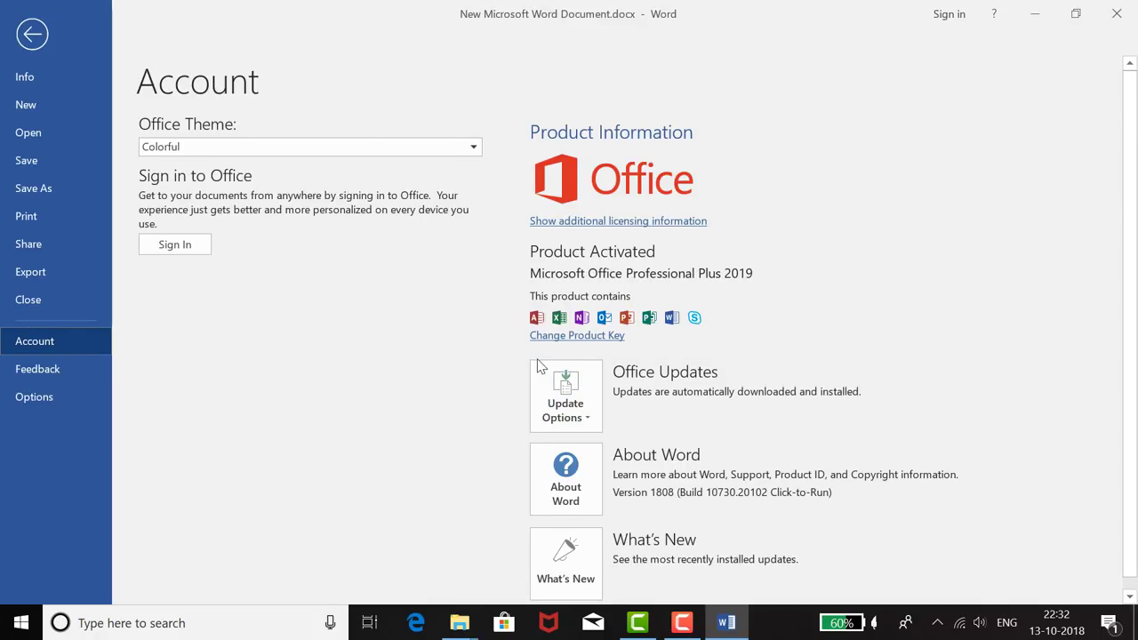
pyautogui.scroll(-1, 537, 364)
pyautogui.scroll(1, 536, 358)
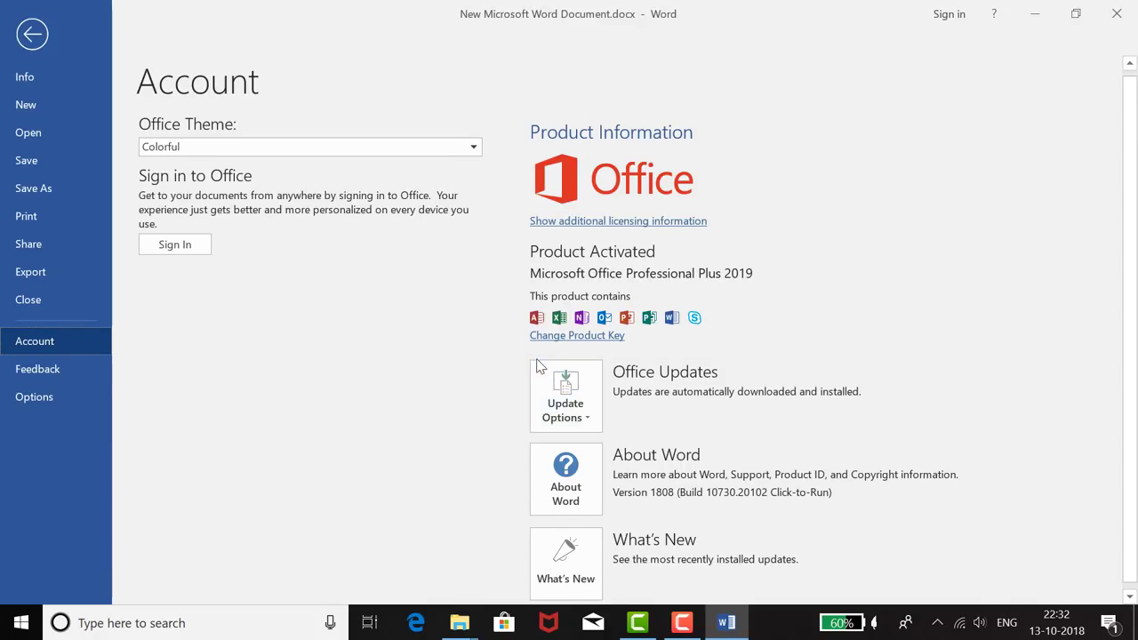